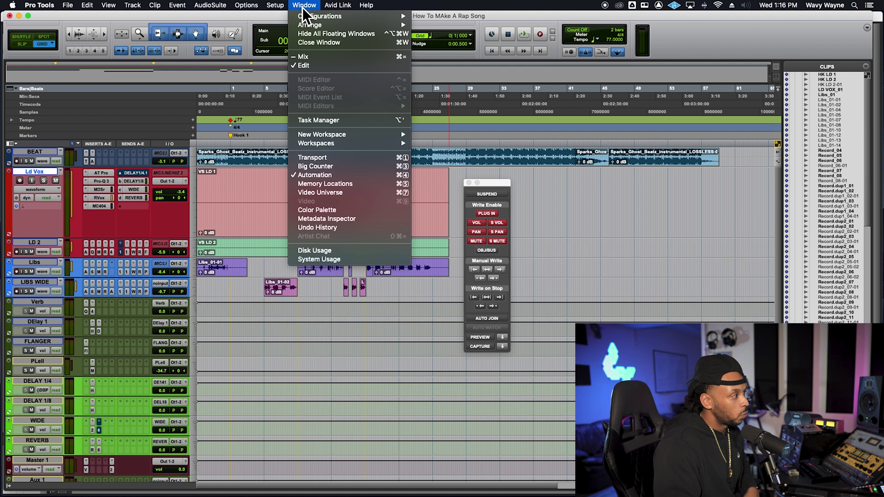
- Suspend automation for the whole session and re-enable it in the Automation window
click(492, 187)
drag(492, 187, 483, 181)
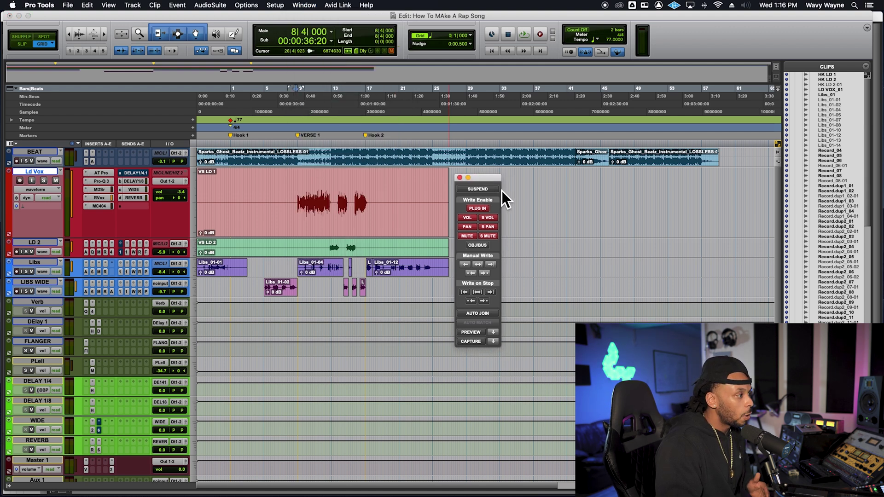
click(472, 191)
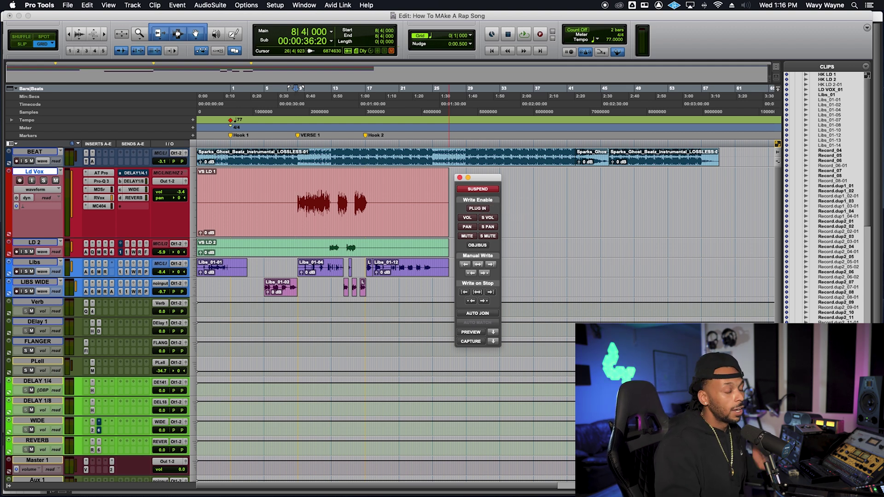
click(479, 190)
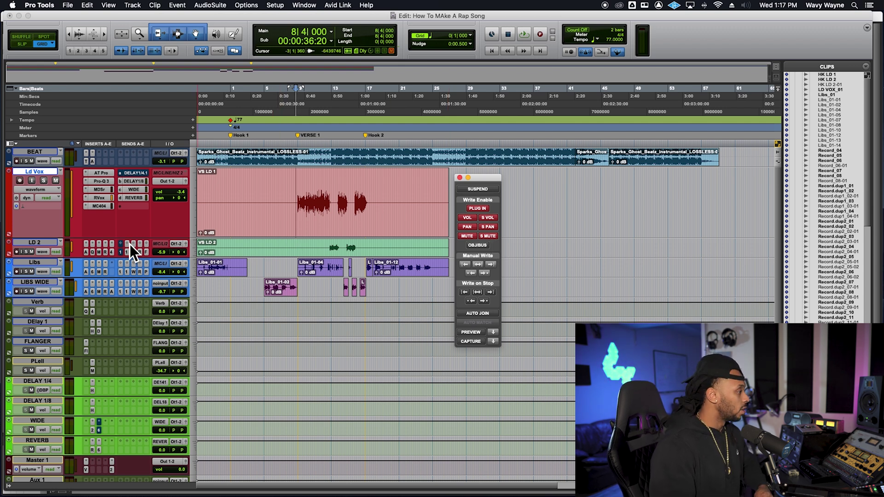
- Move the Automation window clear of the vocal clips and make the Ld Vox track slightly taller
drag(501, 179, 601, 176)
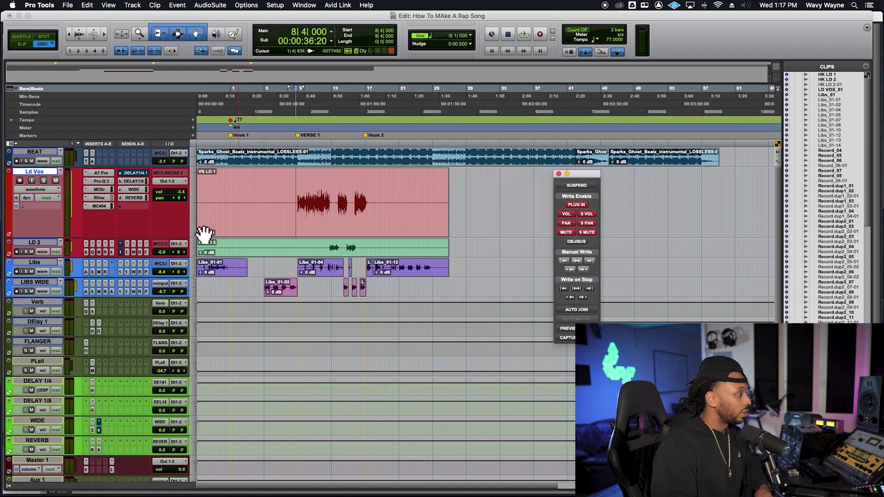
drag(73, 237, 74, 255)
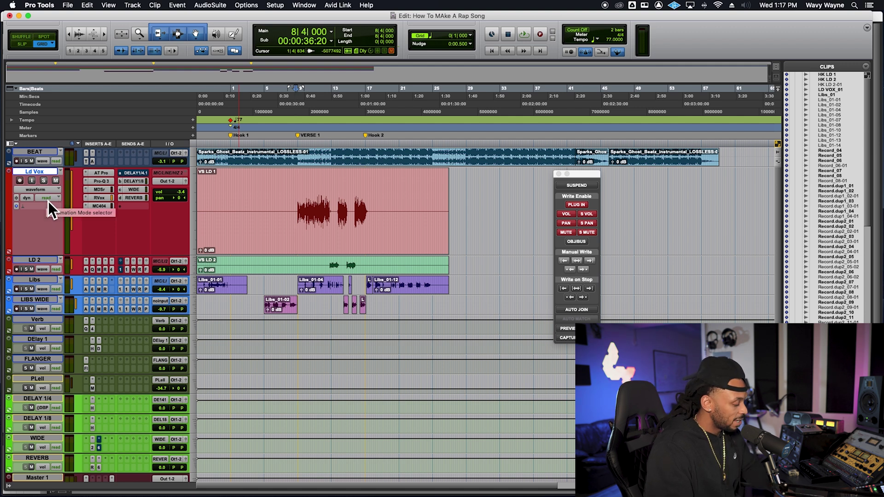
key(super+equal)
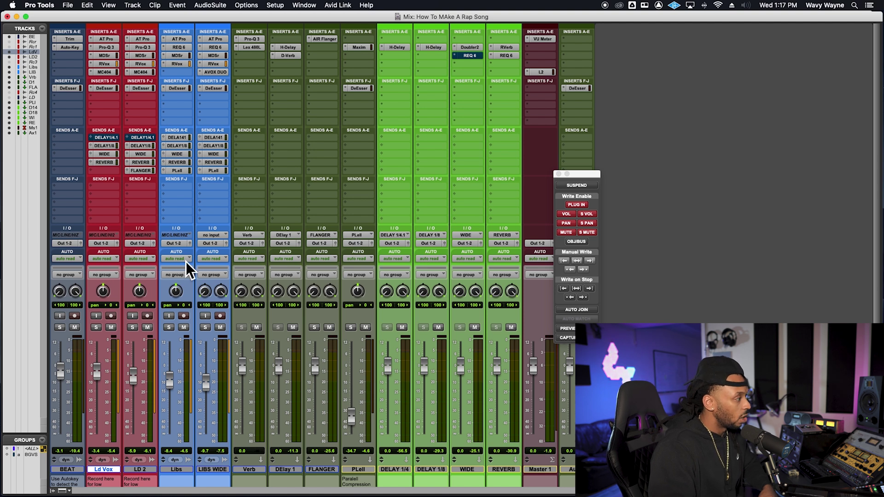
key(super+equal)
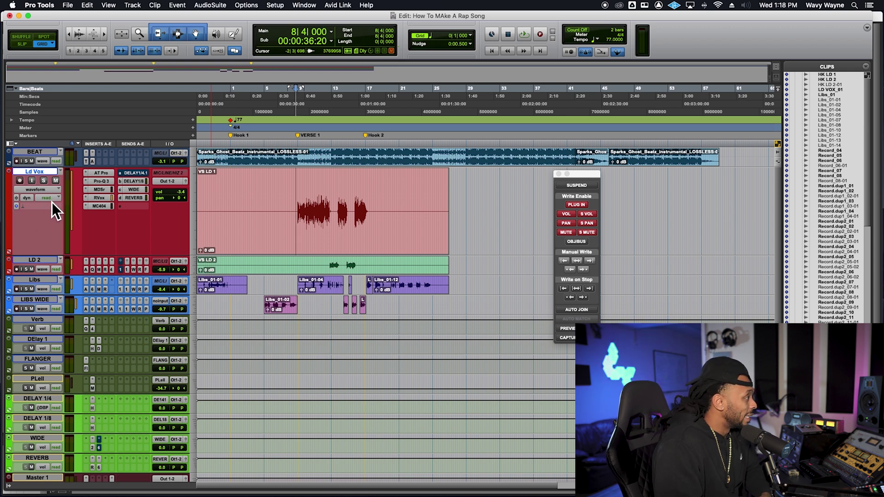
- Switch the Ld Vox track view from waveform to volume so its automation line can be edited
click(43, 193)
click(17, 211)
click(36, 194)
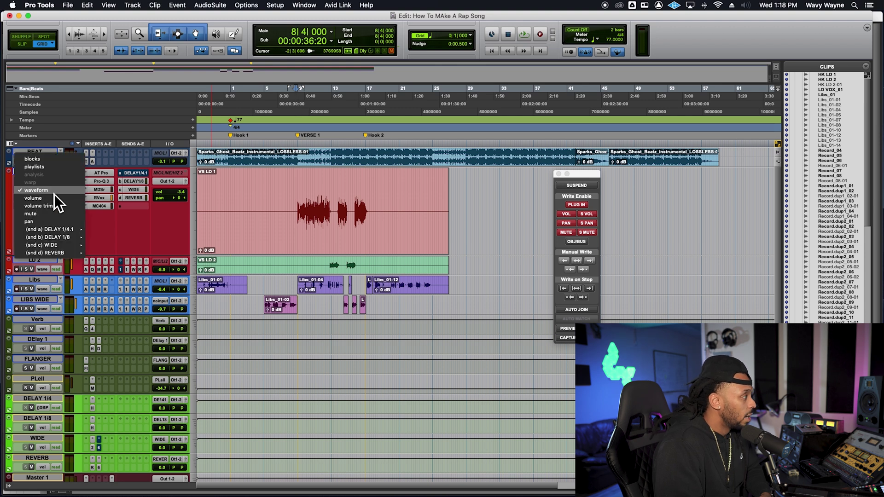
click(56, 202)
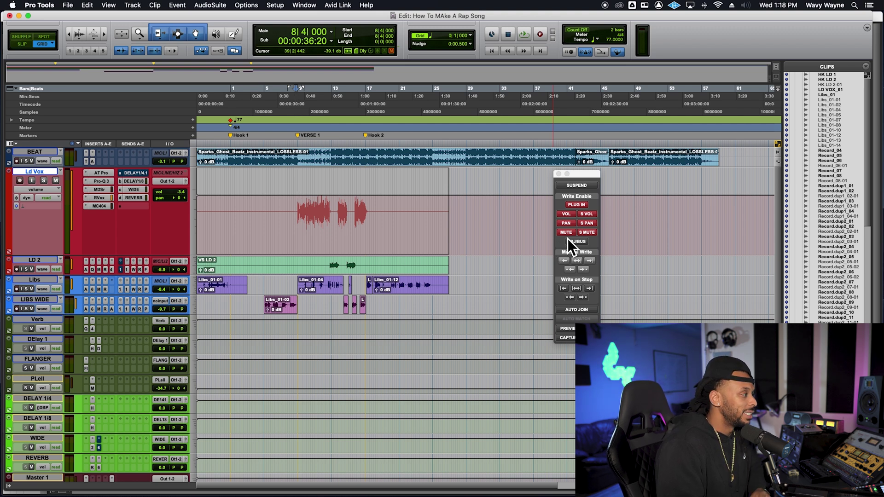
- Disable write enable for pan, mute, send mute, send pan, send volume and plug-in, leaving only volume armed
click(46, 202)
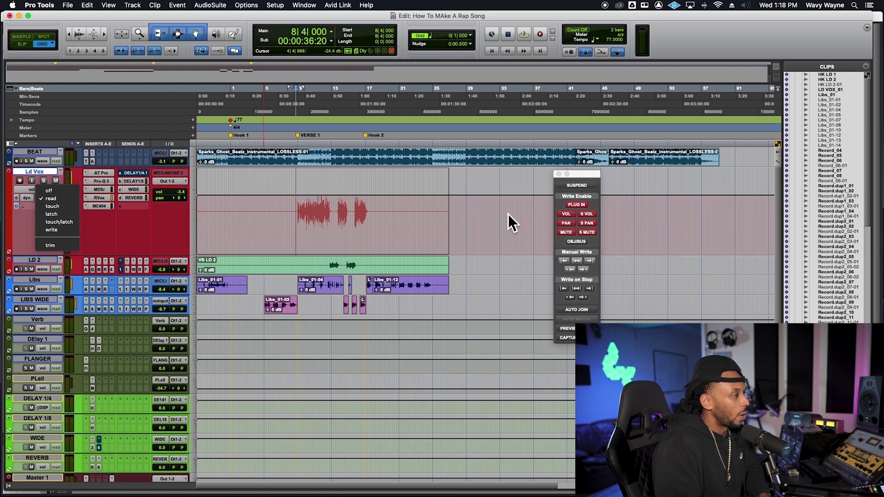
click(593, 175)
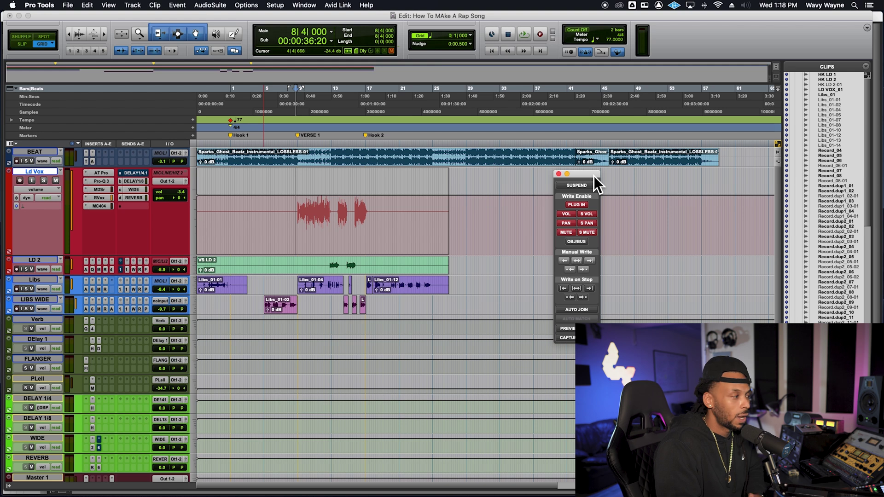
click(573, 226)
click(572, 232)
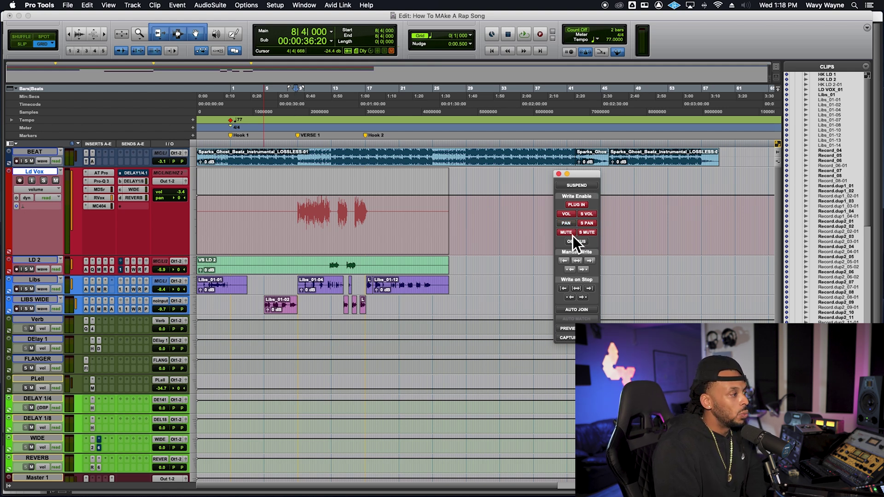
click(589, 233)
click(589, 223)
click(589, 215)
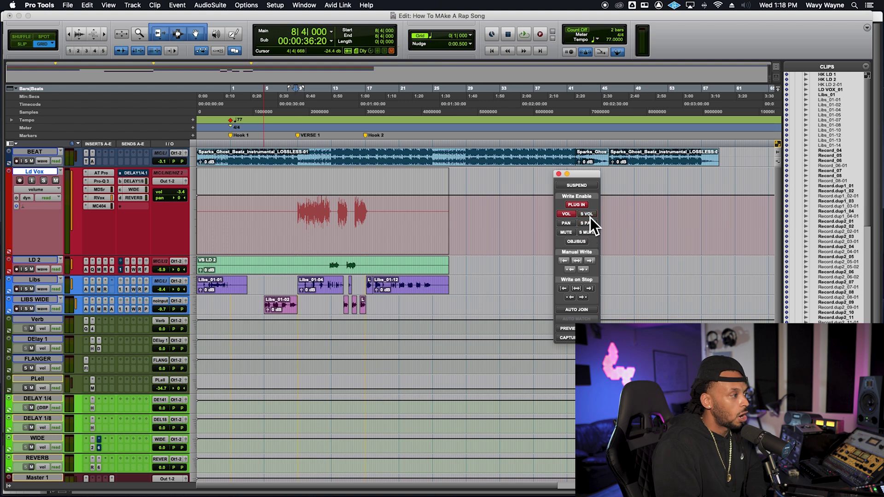
click(584, 206)
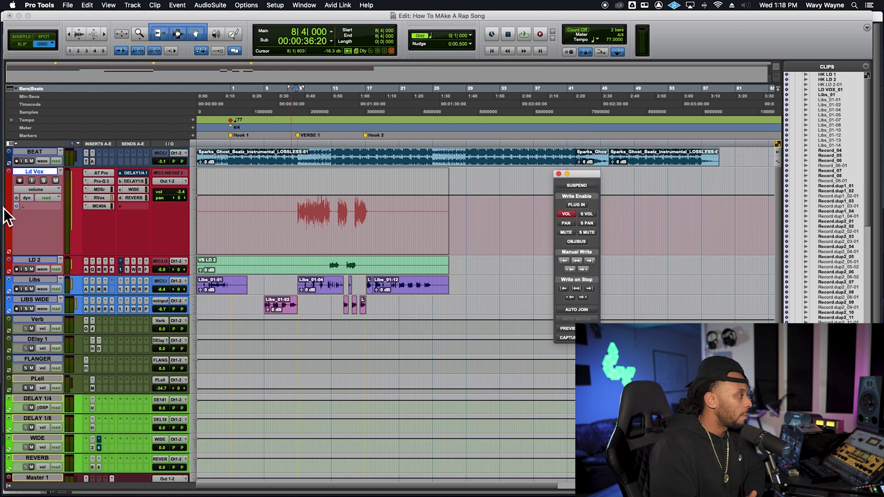
- Set Ld Vox to write mode and record sweeping up-and-down volume moves during playback from bar 8|4
click(47, 198)
click(67, 232)
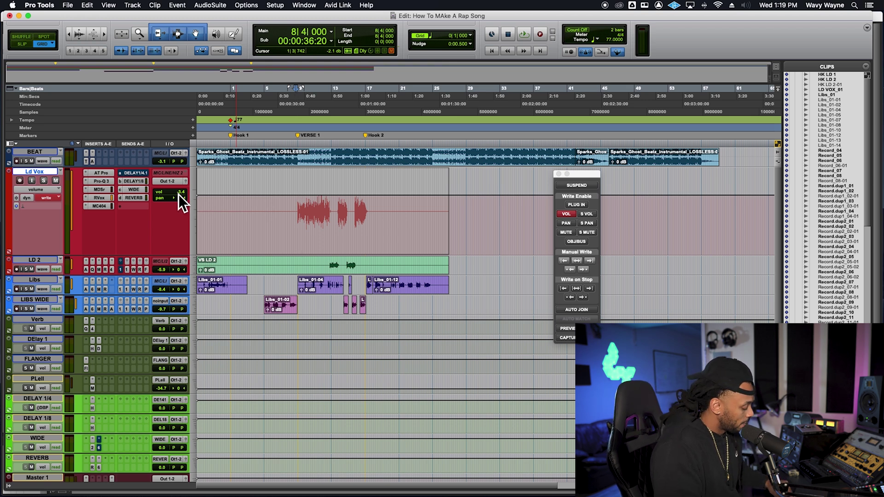
key(space)
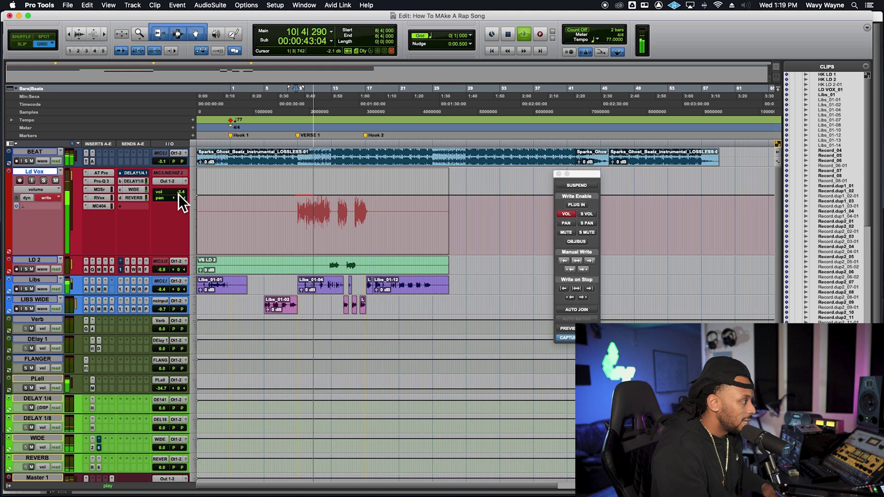
key(super+bracketright)
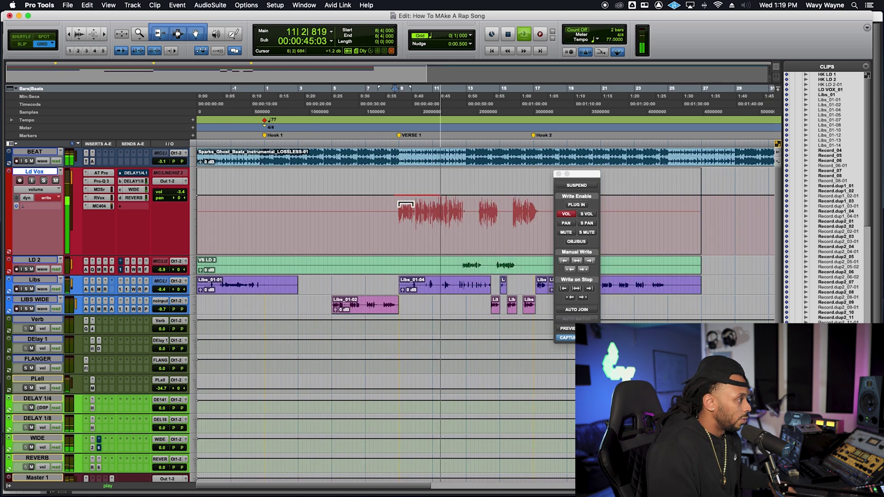
mouse_move(180, 193)
mouse_down()
mouse_move(185, 207)
mouse_move(189, 186)
mouse_move(189, 206)
mouse_up()
key(space)
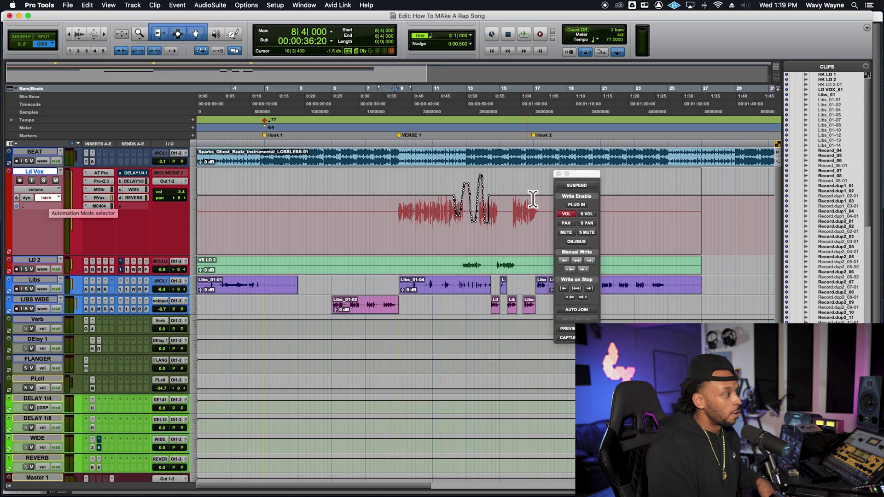
- Play back the Ld Vox volume automation from bar 11|4 with the track in latch mode
click(447, 195)
key(space)
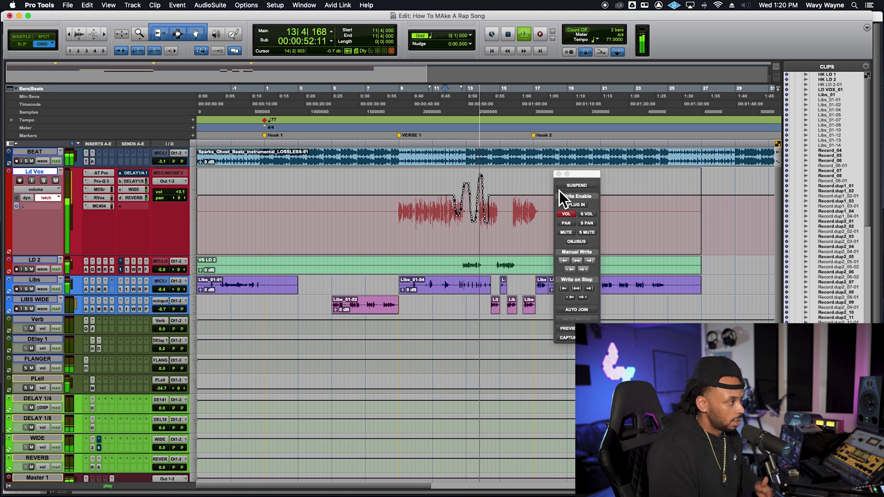
key(space)
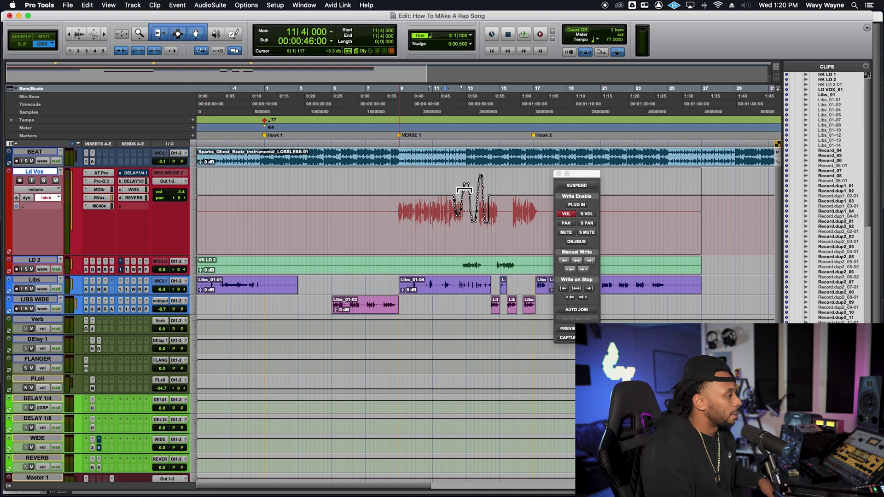
- Record a latch-mode volume pass on Ld Vox from bar 9, boosting briefly and holding at about -4.7 dB
click(402, 198)
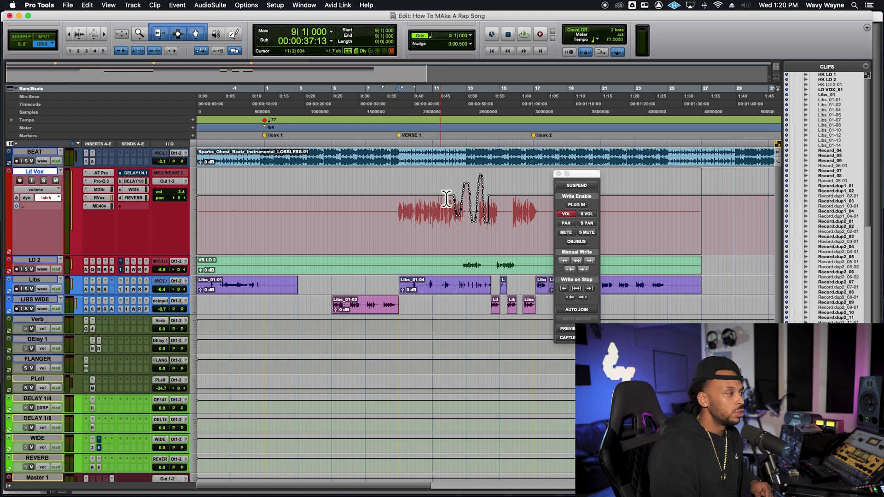
drag(589, 179, 656, 256)
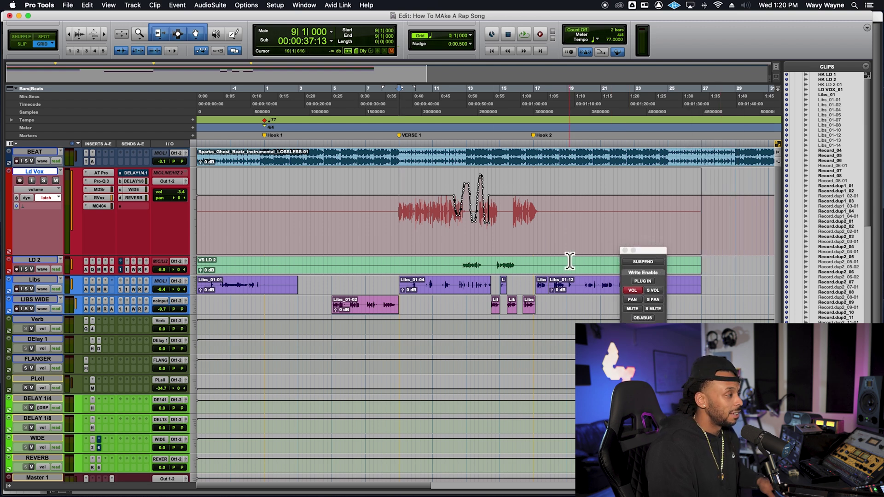
key(space)
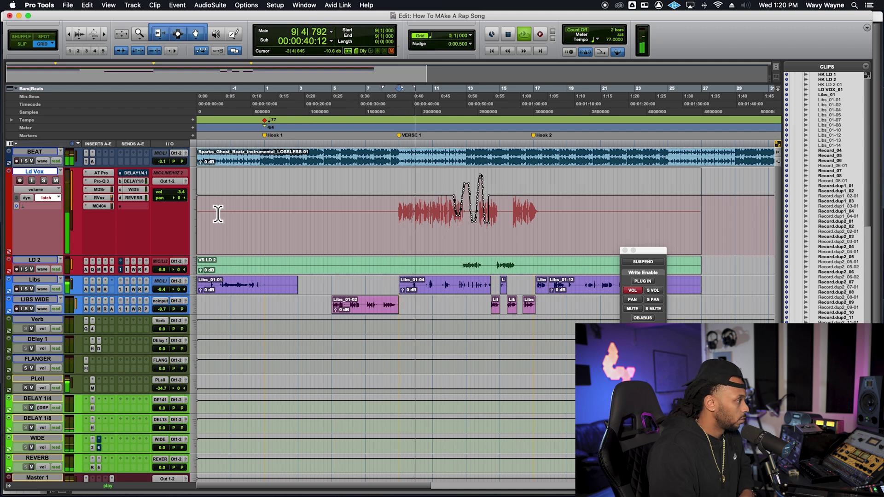
drag(187, 196, 189, 195)
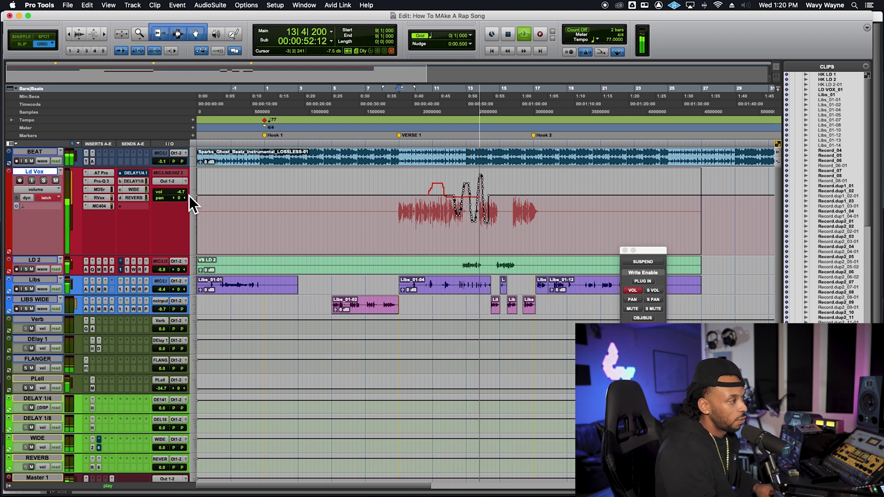
key(space)
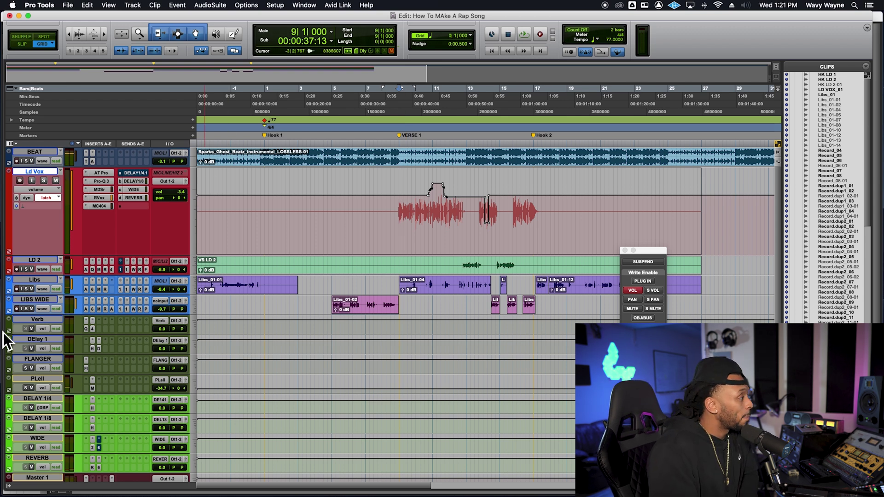
- Set Ld Vox to touch mode and record two short volume boosts during playback from bar 9
click(57, 197)
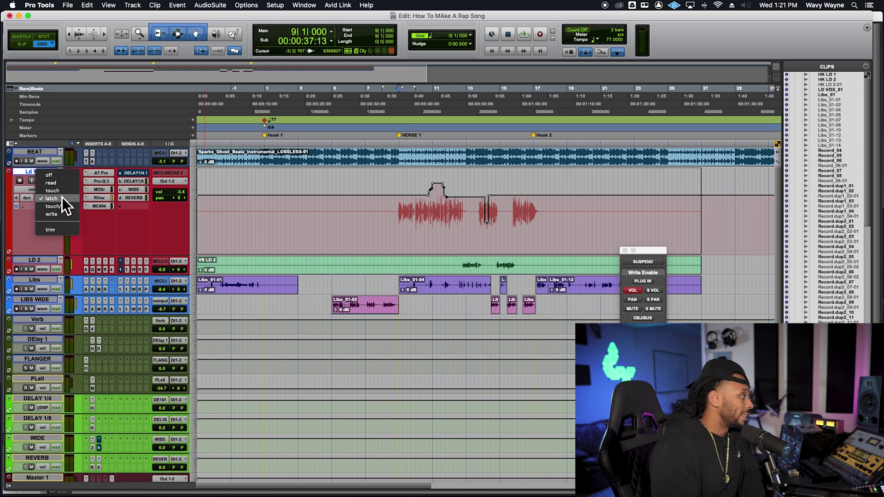
click(63, 195)
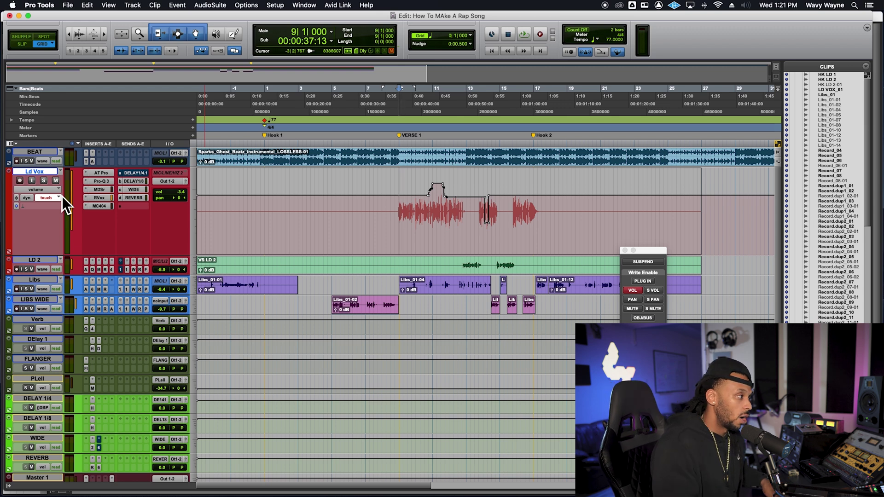
key(space)
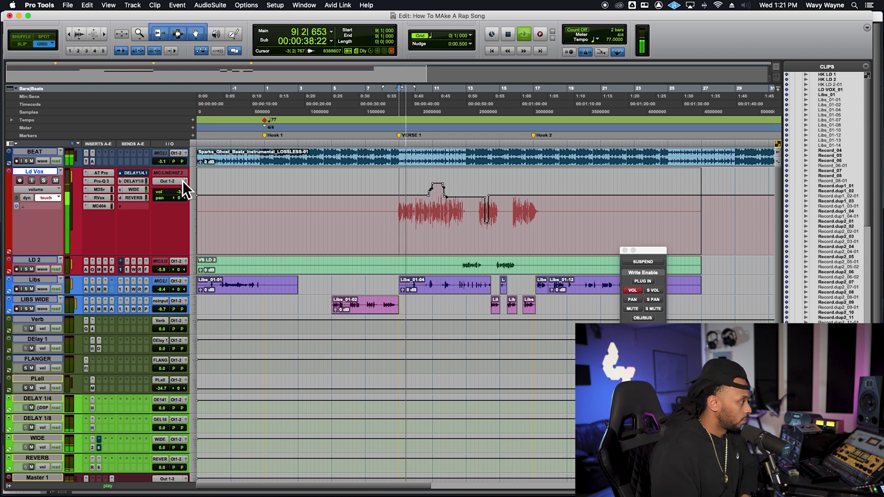
drag(184, 194, 185, 188)
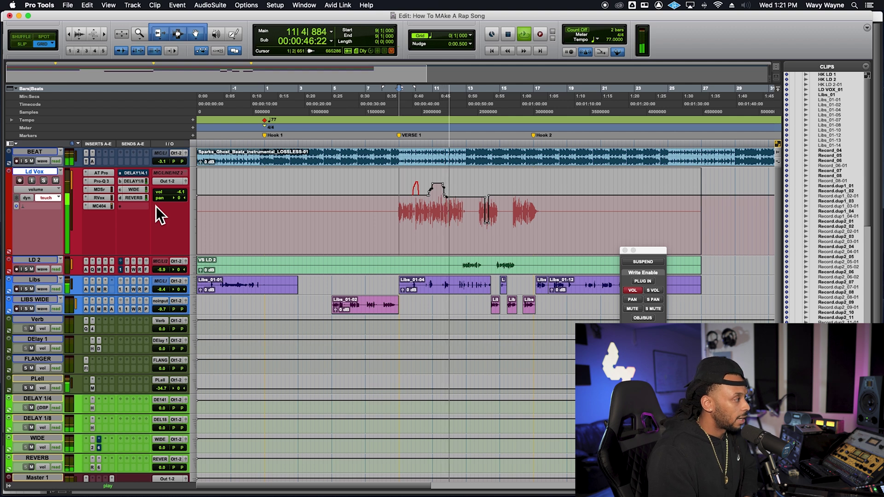
drag(181, 195, 182, 188)
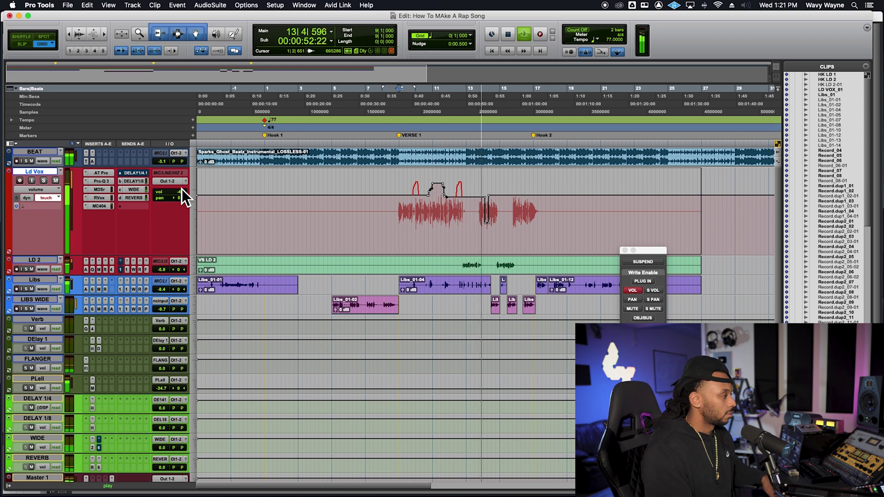
key(space)
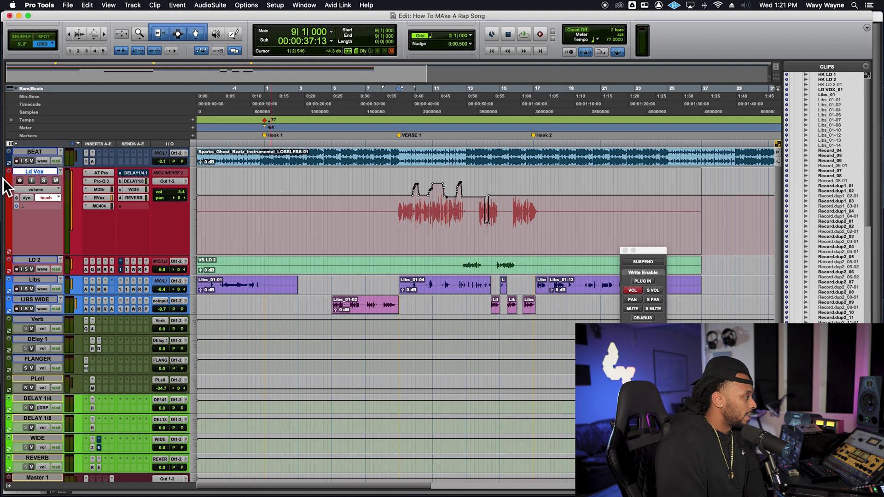
- Set the Ld Vox automation mode to read, trying the off mode before returning to read
click(46, 198)
click(76, 194)
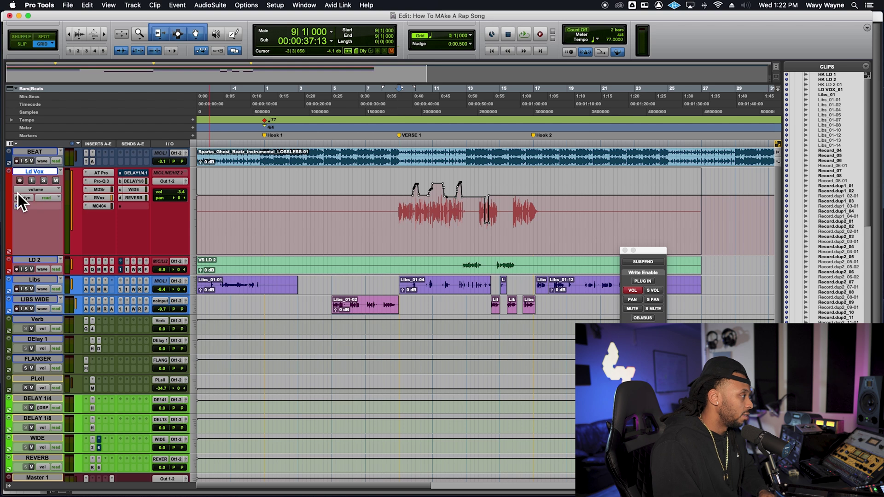
click(47, 202)
click(66, 196)
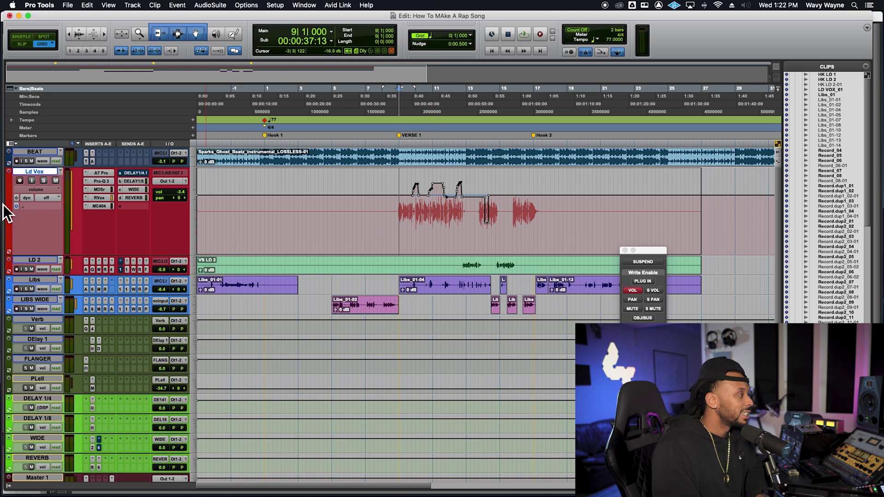
click(50, 201)
click(65, 212)
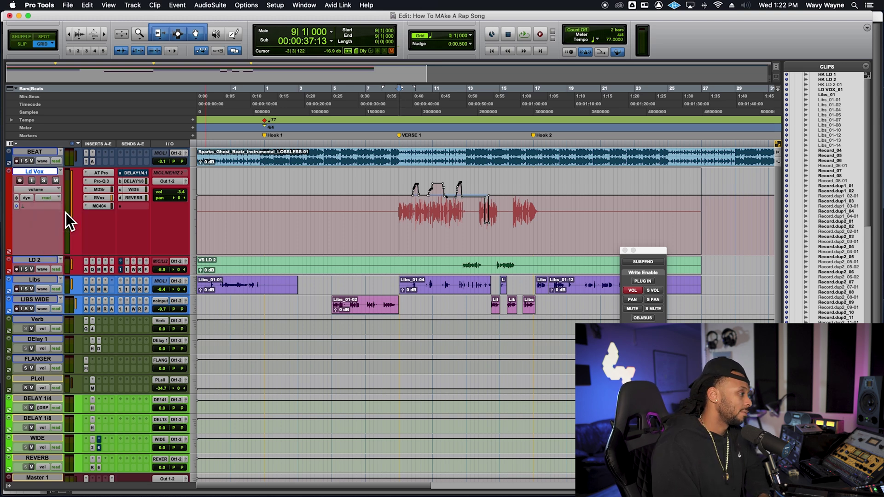